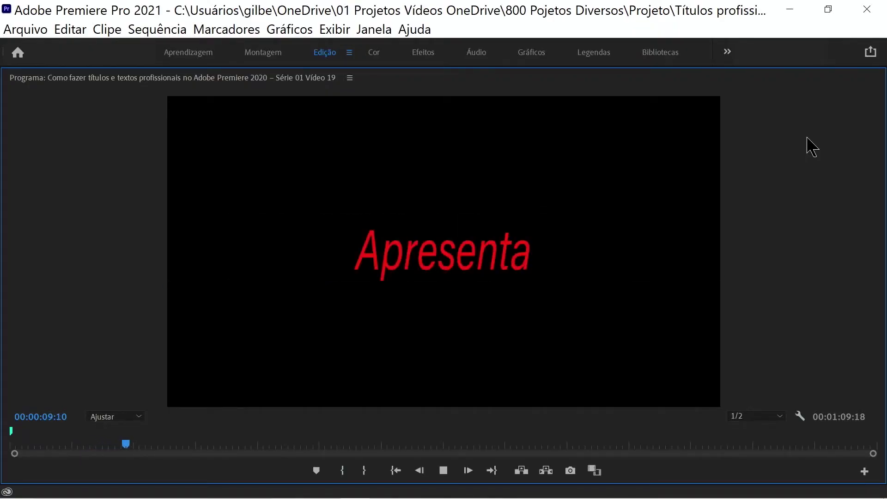
- Stop playback on the São Paulo photo and restore the normal multi-panel editing layout
key(space)
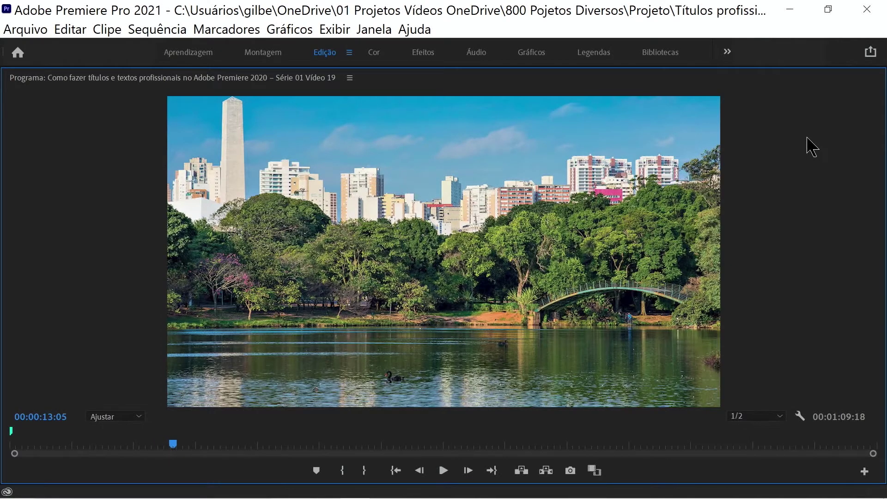
key(grave)
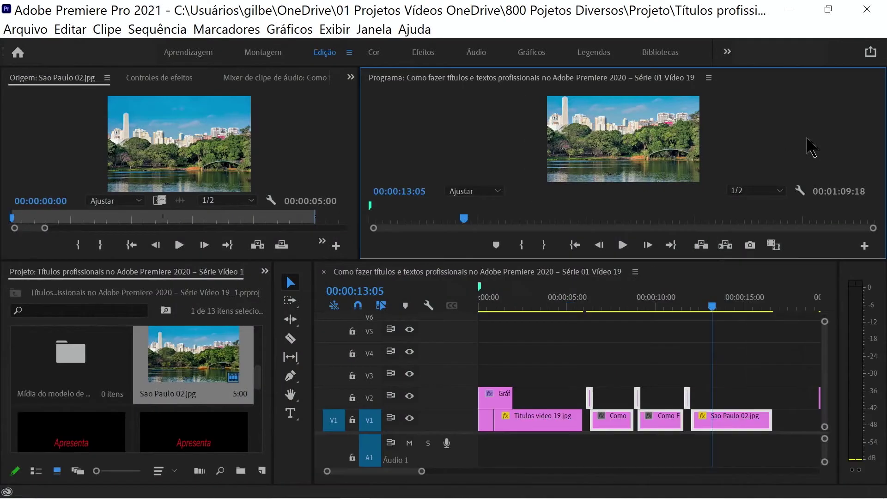
- Zoom the timeline, park the playhead at 00:00:19:05 on tarja-colorida 02.jpg, and switch to the Efeitos workspace
click(429, 472)
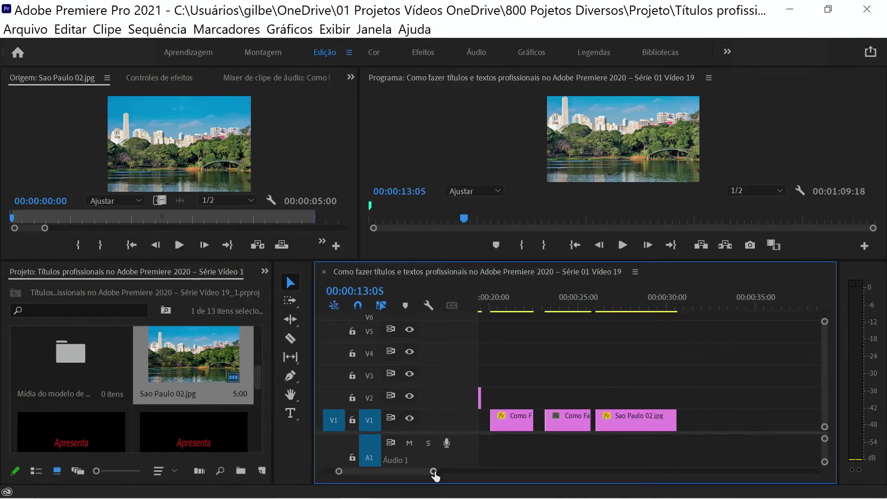
drag(433, 472, 438, 472)
drag(608, 306, 689, 306)
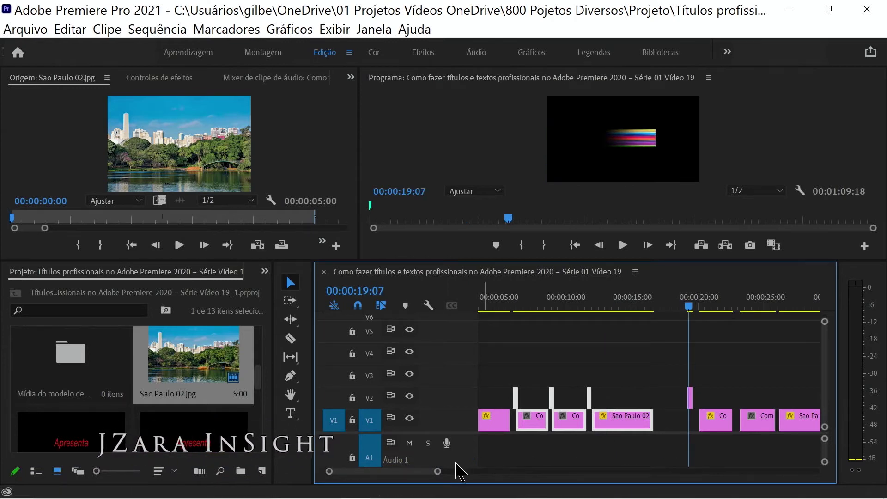
key(=)
key(=)
key(=)
click(683, 308)
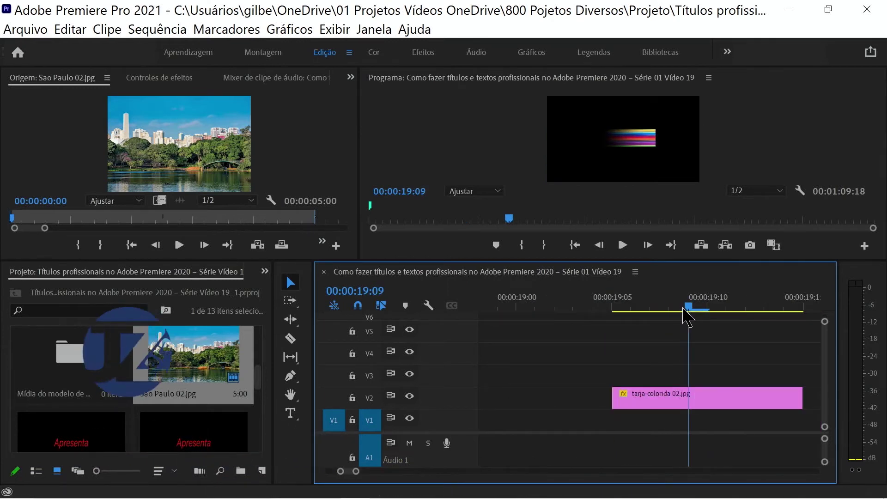
drag(687, 310, 618, 317)
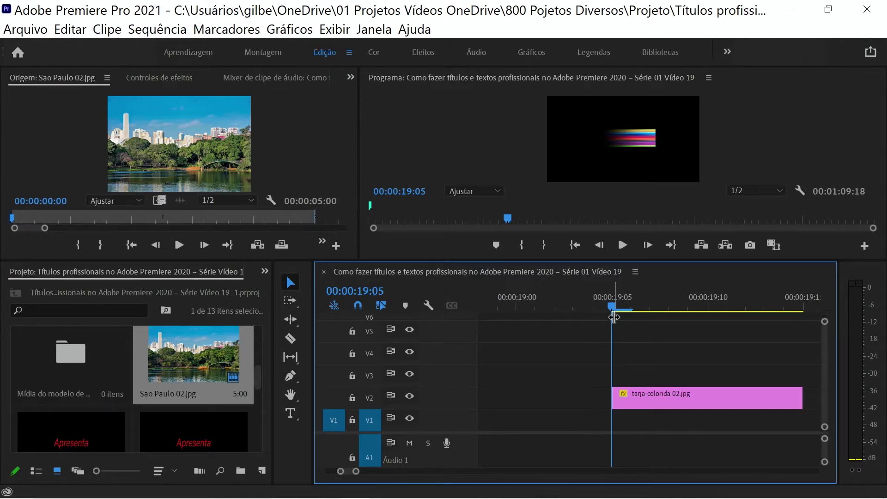
click(424, 53)
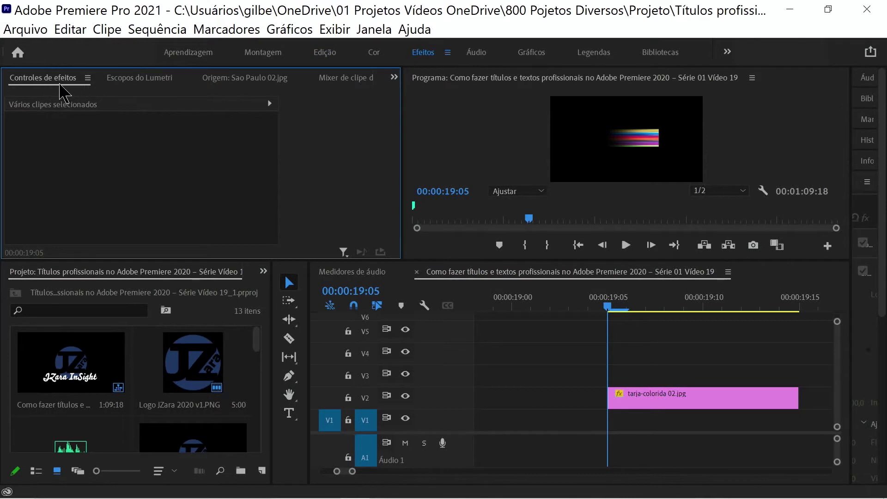
- Select the tarja clip, set Position X to -447.5 and add a starting Position keyframe
click(661, 402)
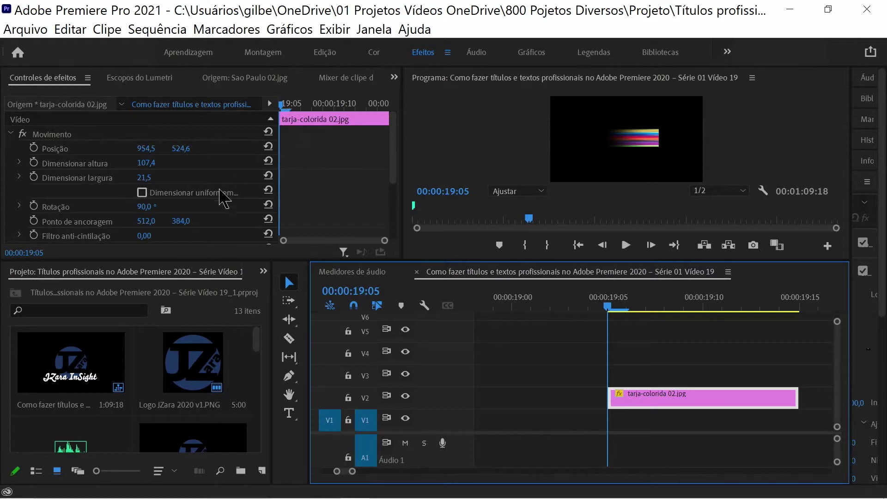
drag(152, 153, 69, 150)
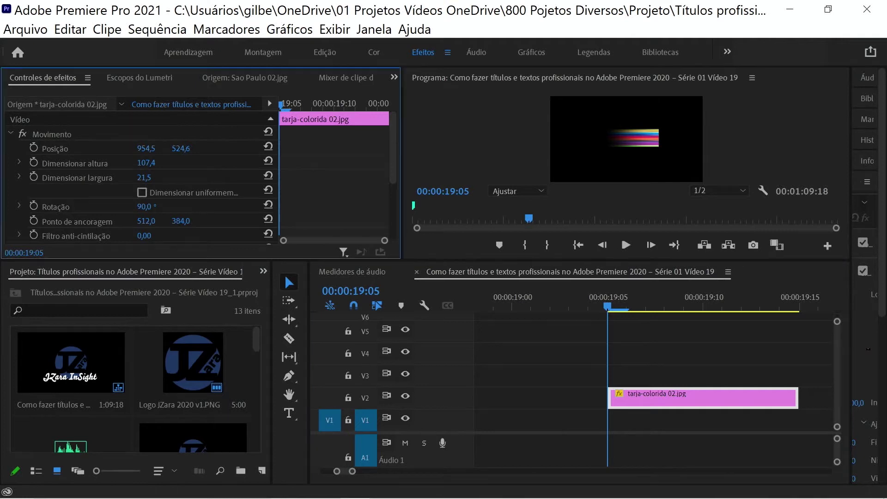
drag(147, 148, 69, 148)
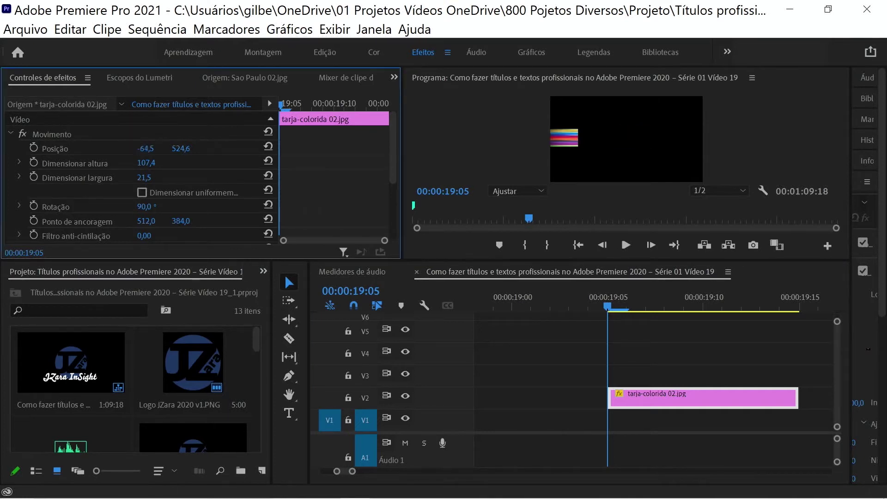
drag(147, 148, 116, 148)
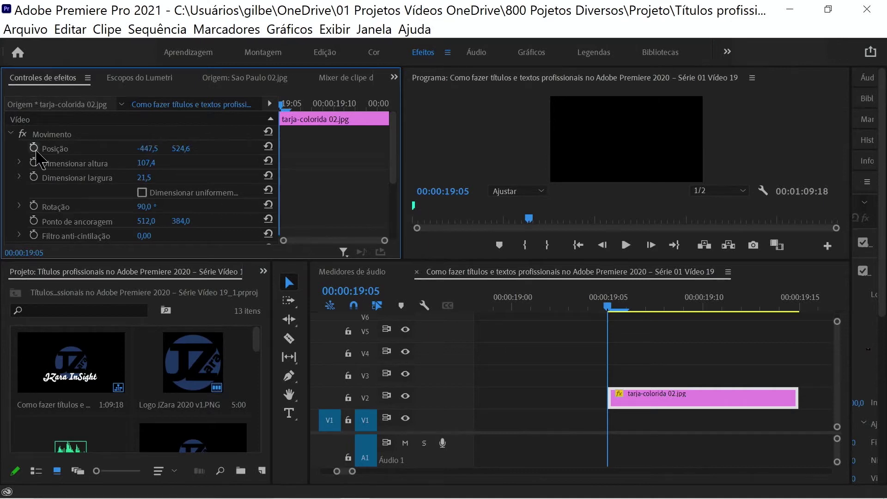
click(34, 148)
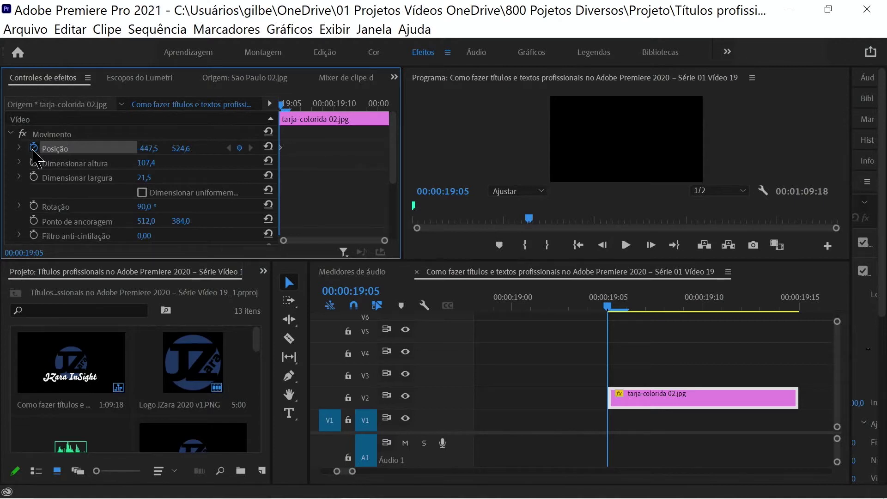
- At 19:14, set Position X to 1999.5 for the end keyframe, then scrub back to preview
key(Right)
key(Right)
key(Right)
key(Right)
key(Right)
key(Right)
key(Right)
key(Right)
key(Right)
key(Left)
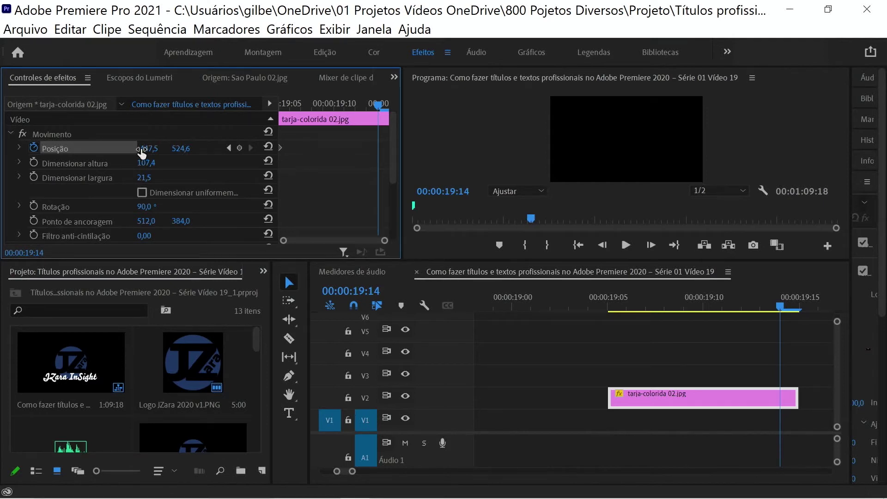
mouse_move(147, 148)
mouse_down()
mouse_move(194, 148)
mouse_move(166, 149)
mouse_move(175, 149)
mouse_up()
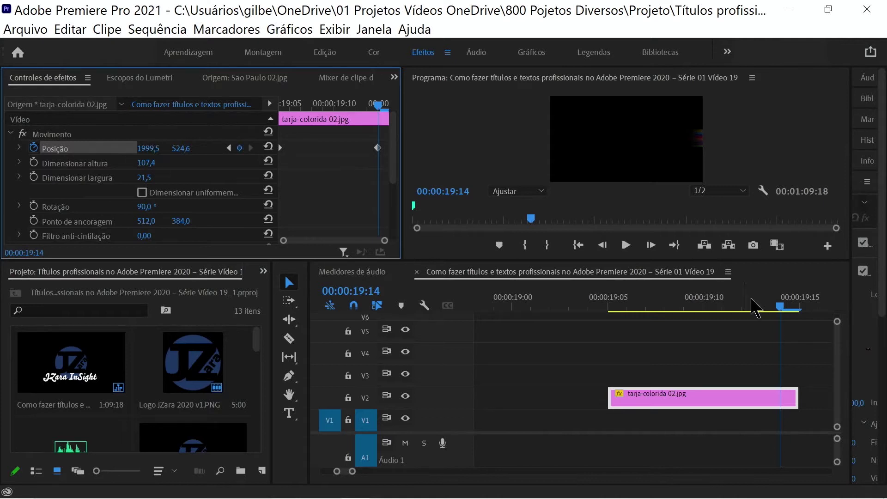
mouse_move(781, 309)
mouse_down()
mouse_move(587, 346)
mouse_move(760, 354)
mouse_move(721, 345)
mouse_up()
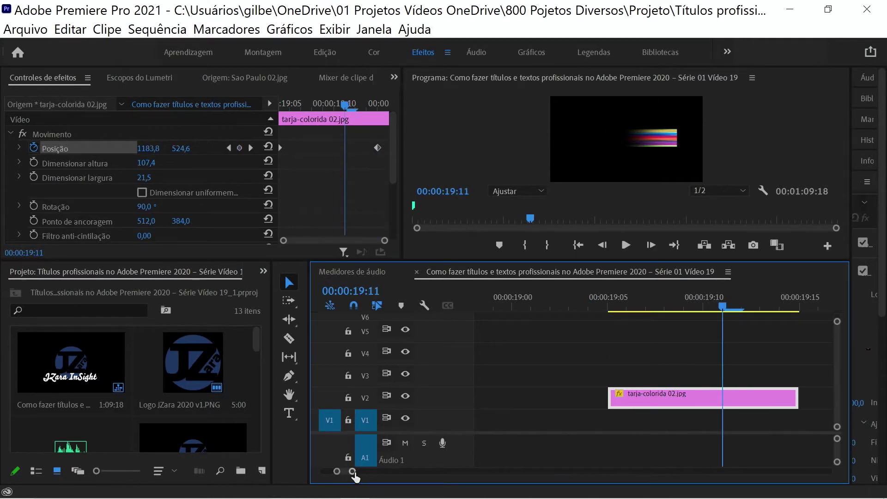
- Move the stripe clip to start around 20:00 and preview the wipe near 20:01–20:03
drag(354, 472, 376, 473)
drag(656, 398, 714, 398)
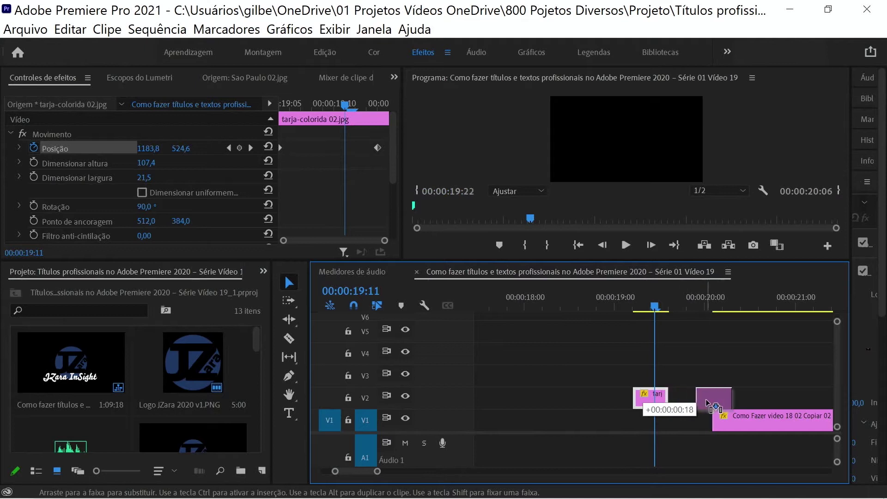
click(706, 309)
click(708, 310)
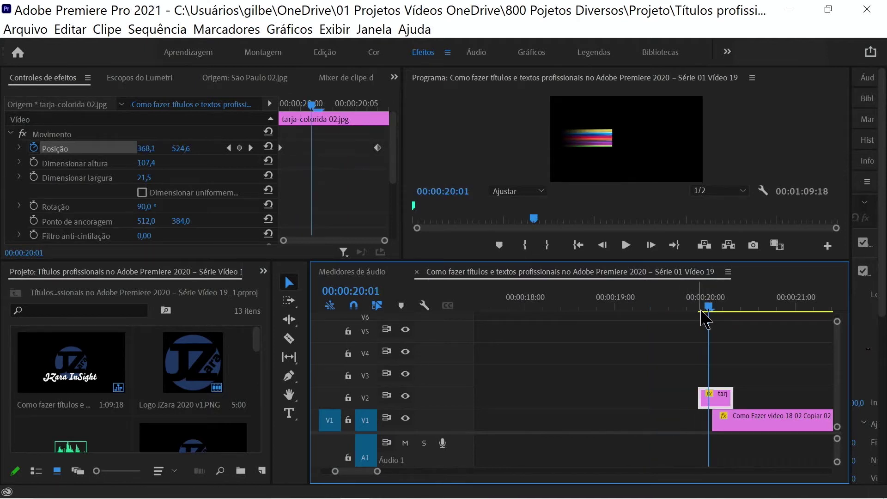
drag(377, 472, 353, 471)
click(673, 308)
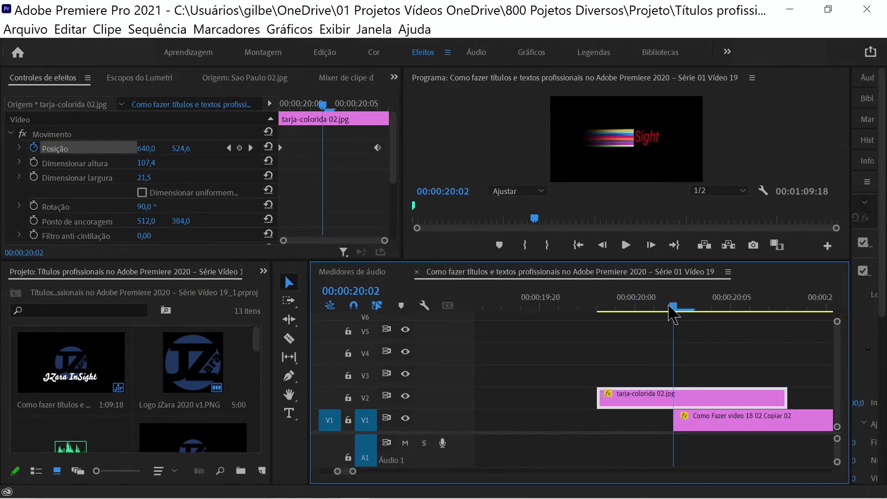
click(696, 307)
drag(699, 308, 661, 318)
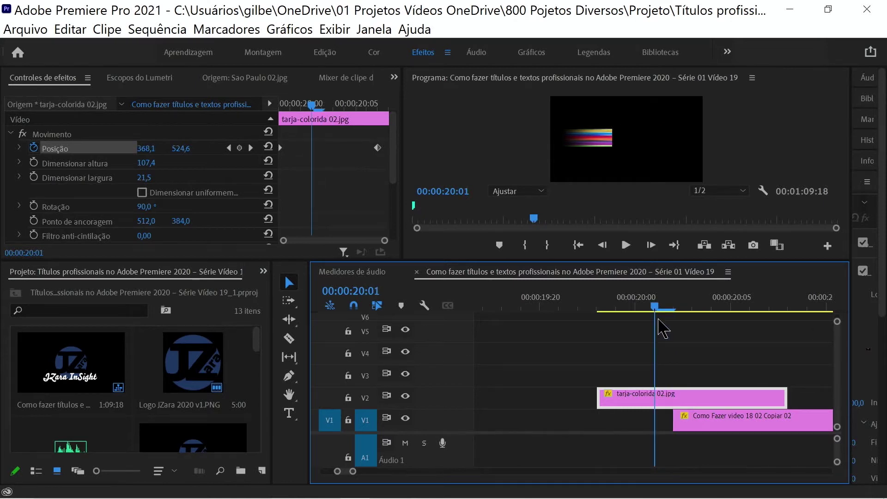
- Nudge the stripe earlier, pull 'Como Fazer video 18 02 Copiar 02' earlier, and preview the JZara InSight wipe
drag(691, 396, 672, 397)
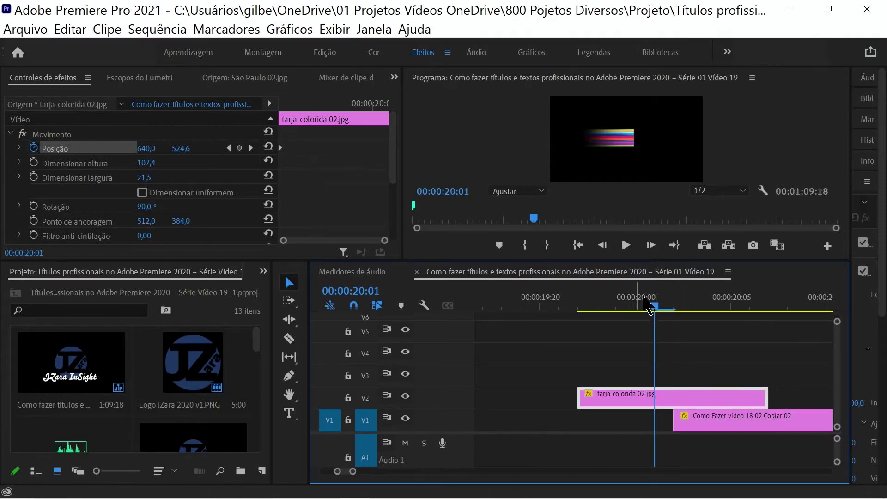
mouse_move(647, 306)
mouse_down()
mouse_move(577, 329)
mouse_move(666, 327)
mouse_up()
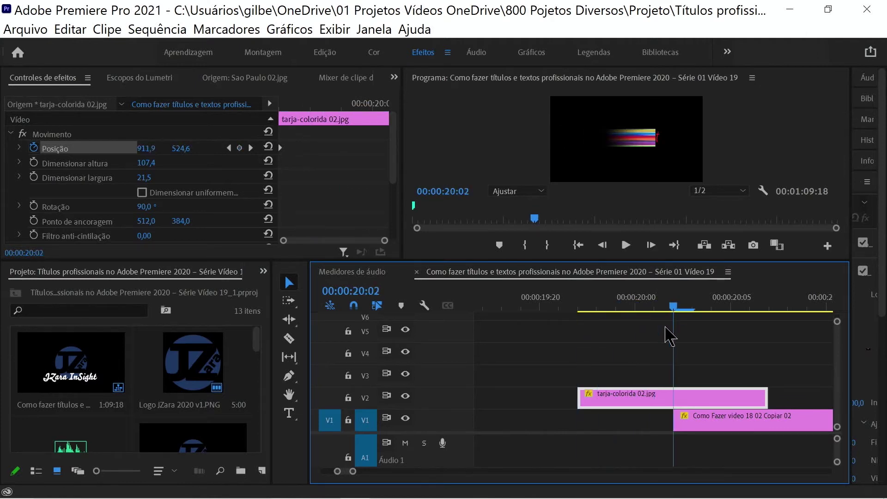
drag(674, 337, 674, 344)
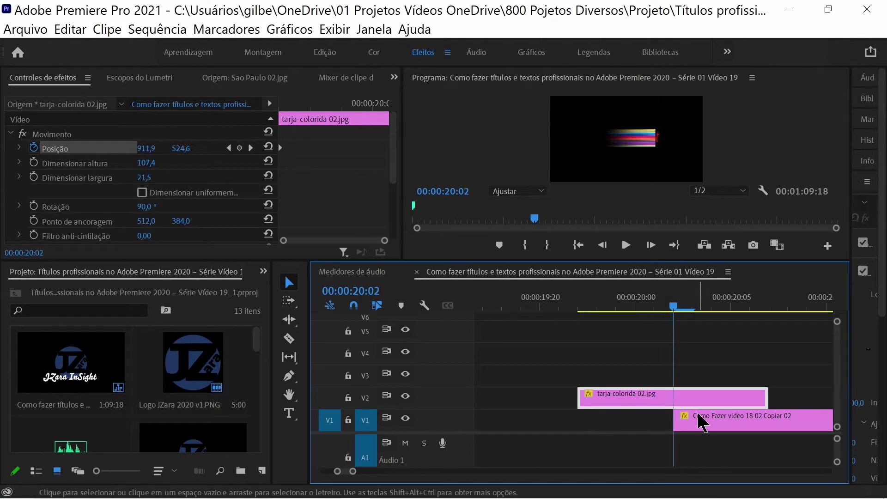
drag(701, 427, 696, 420)
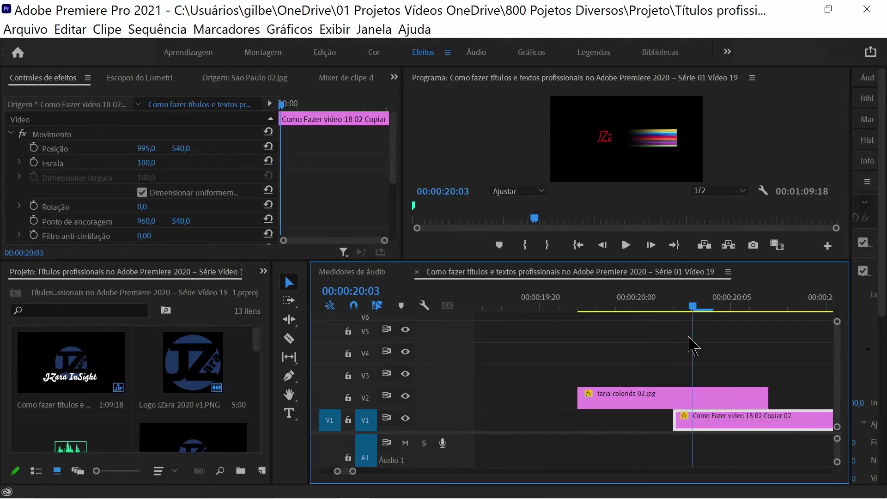
drag(668, 349, 686, 349)
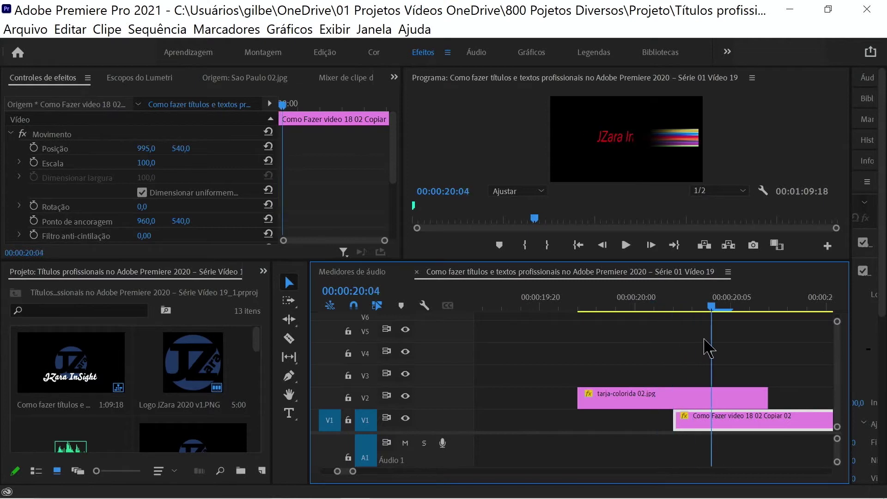
mouse_move(691, 349)
mouse_down()
mouse_move(772, 350)
mouse_move(591, 349)
mouse_move(766, 361)
mouse_up()
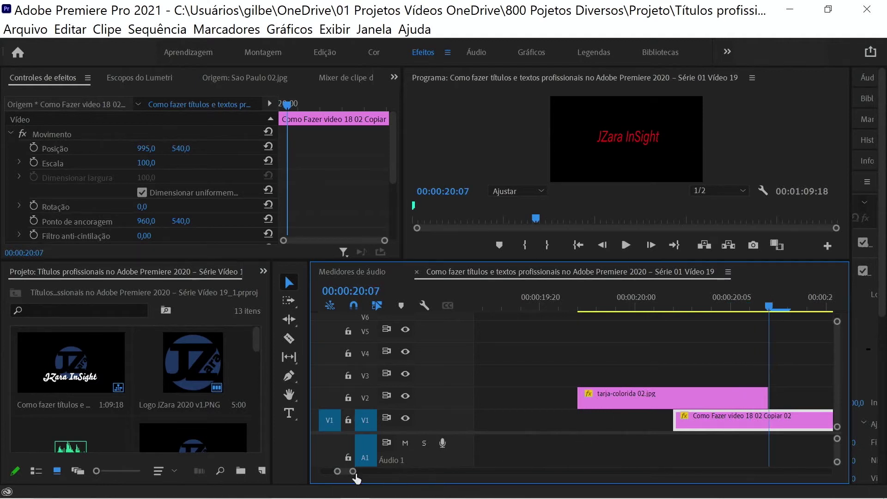
drag(355, 476, 398, 471)
click(644, 399)
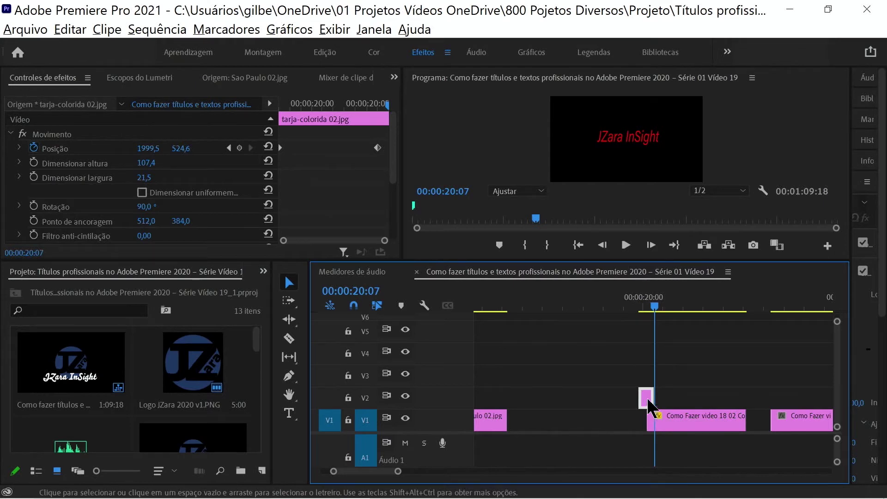
- Alt-drag a copy of the stripe to the next title cut near 00:00:23:00
drag(648, 400, 764, 398)
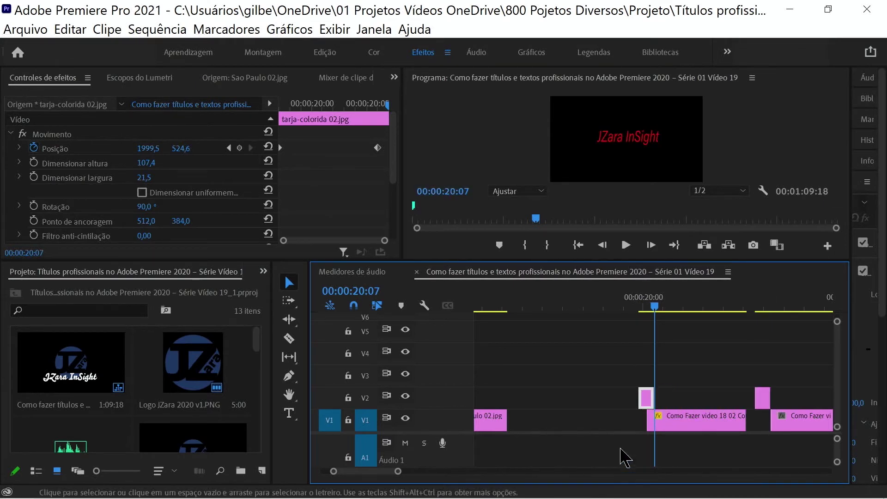
mouse_move(656, 306)
mouse_down()
mouse_move(769, 306)
mouse_move(803, 331)
mouse_up()
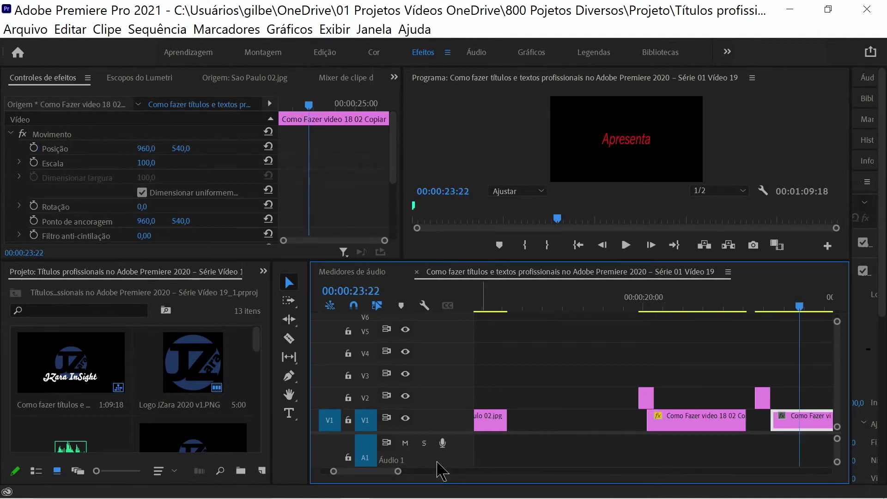
drag(398, 472, 419, 471)
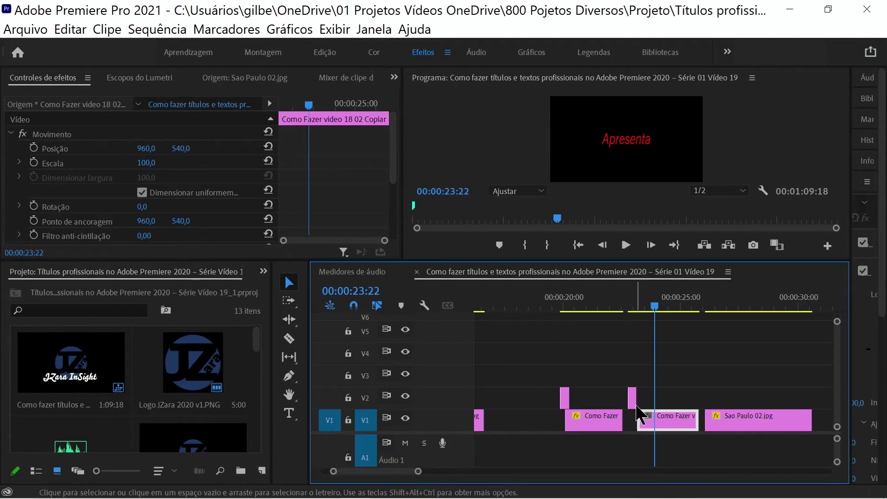
drag(658, 324, 635, 324)
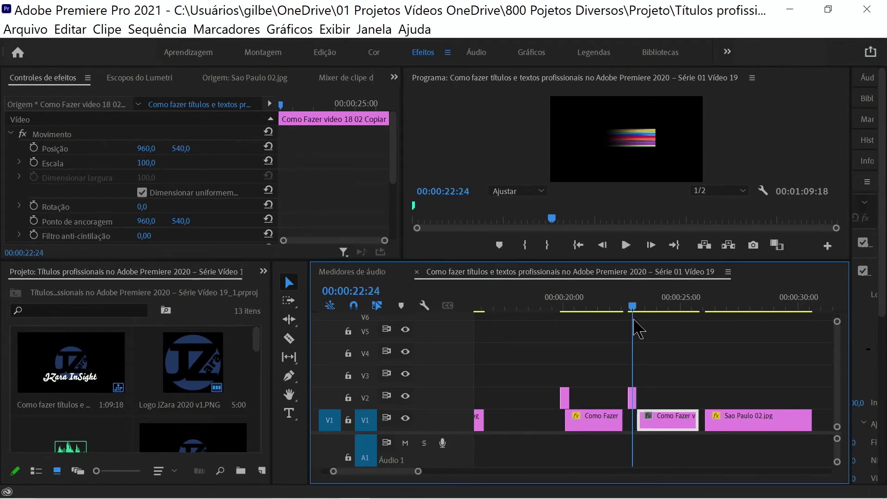
drag(418, 471, 392, 474)
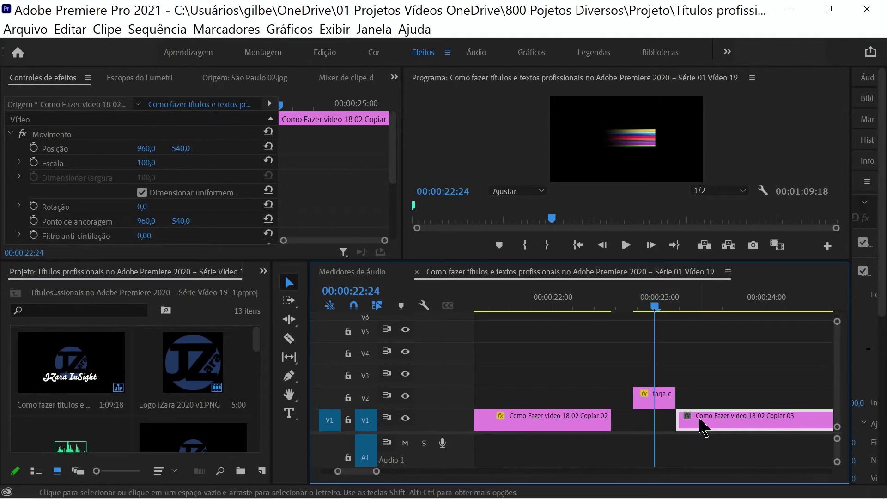
- Slide 'Como Fazer video 18 02 Copiar 03' left to start under the stripe and preview the Apresenta wipe
drag(700, 423, 679, 422)
mouse_move(654, 306)
mouse_down()
mouse_move(667, 319)
mouse_move(630, 334)
mouse_move(672, 333)
mouse_up()
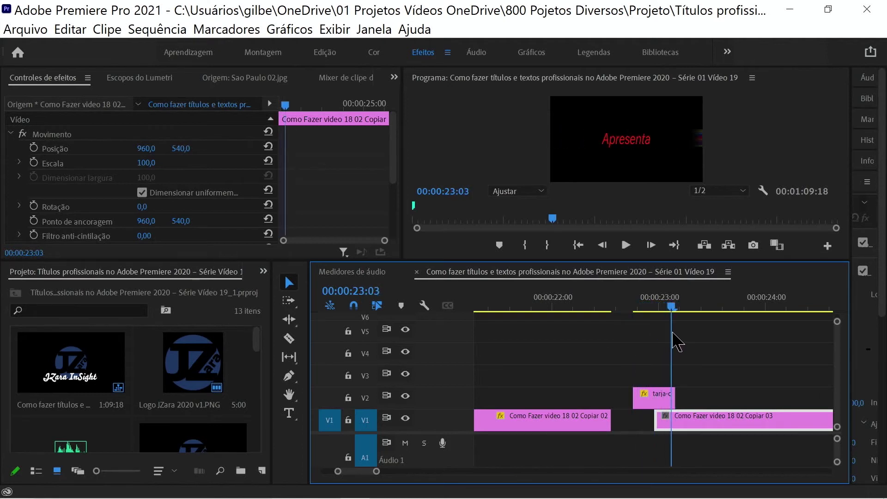
mouse_move(672, 333)
mouse_down()
mouse_move(655, 361)
mouse_move(679, 370)
mouse_up()
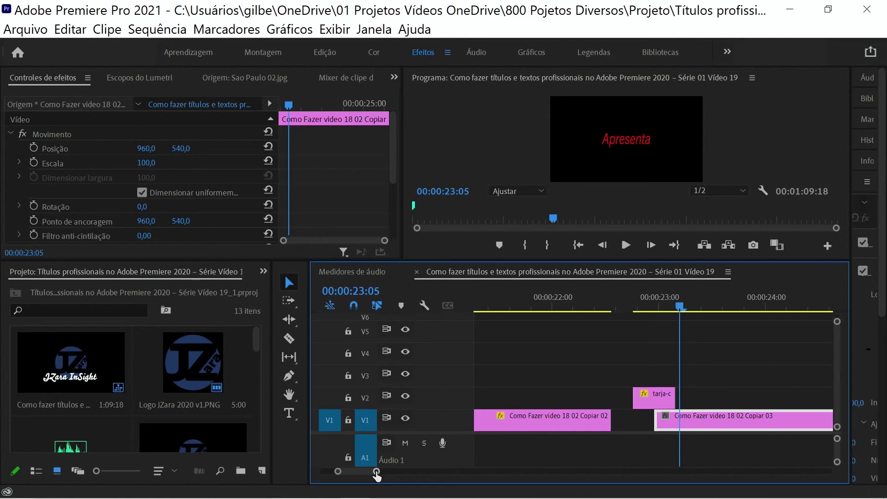
drag(377, 471, 386, 472)
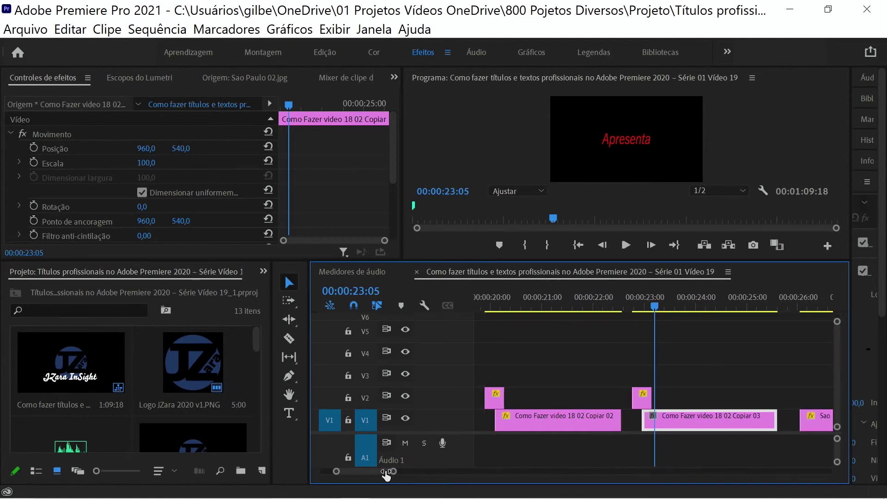
click(641, 401)
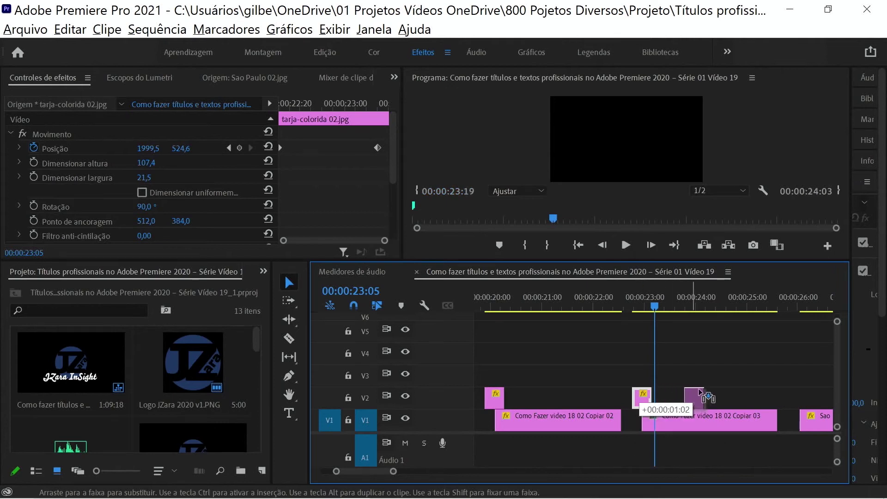
- Place a third stripe copy over the Sao Paulo 02.jpg cut and check the photo's first frames
alt+drag(640, 401, 798, 399)
drag(776, 323, 807, 325)
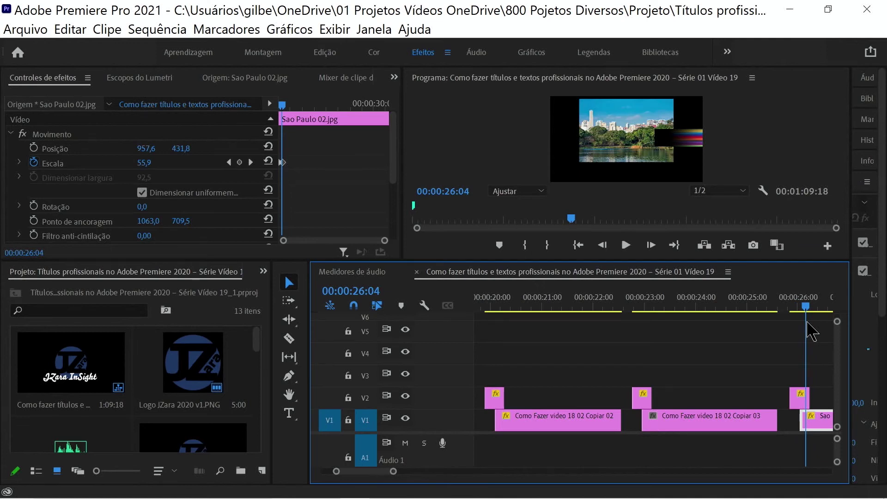
drag(814, 332, 812, 332)
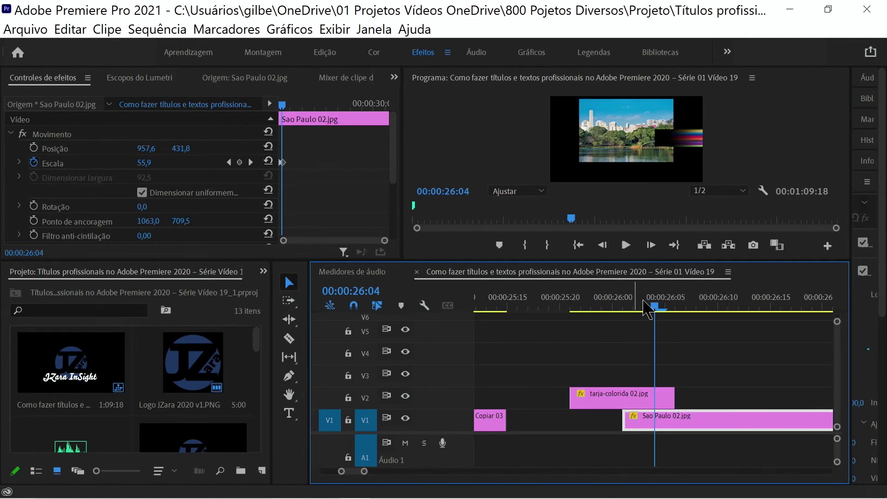
click(643, 309)
mouse_move(643, 313)
mouse_down()
mouse_move(622, 324)
mouse_move(637, 324)
mouse_up()
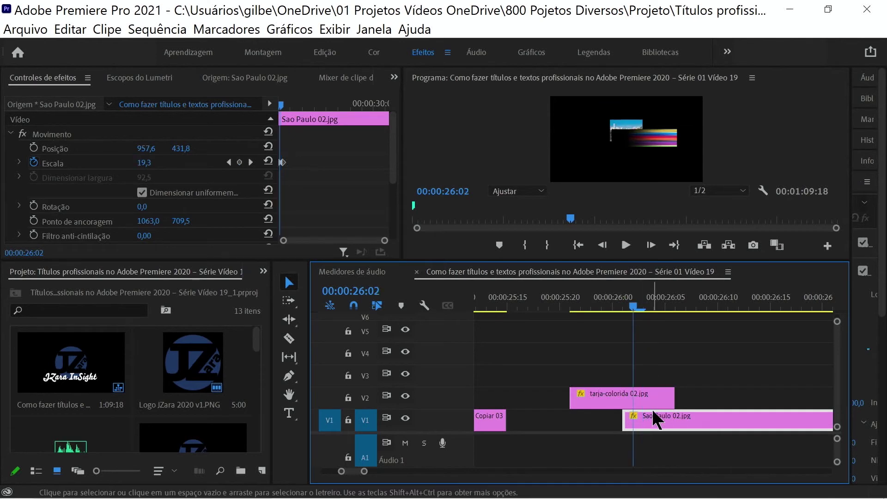
- Align Sao Paulo 02.jpg beneath the stripe and move both clips earlier to about 00:00:25:17
drag(654, 418, 684, 418)
mouse_move(635, 306)
mouse_down()
mouse_move(614, 337)
mouse_move(653, 340)
mouse_move(677, 360)
mouse_move(551, 356)
mouse_up()
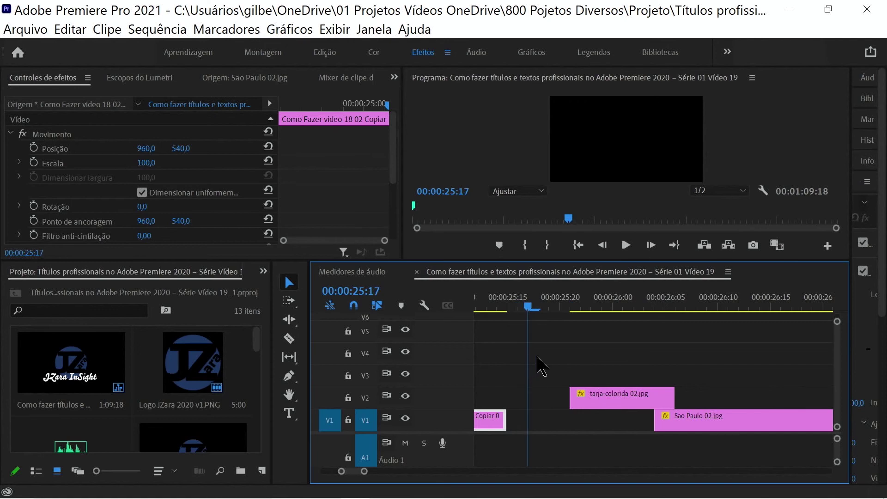
drag(565, 360, 722, 450)
drag(685, 425, 634, 423)
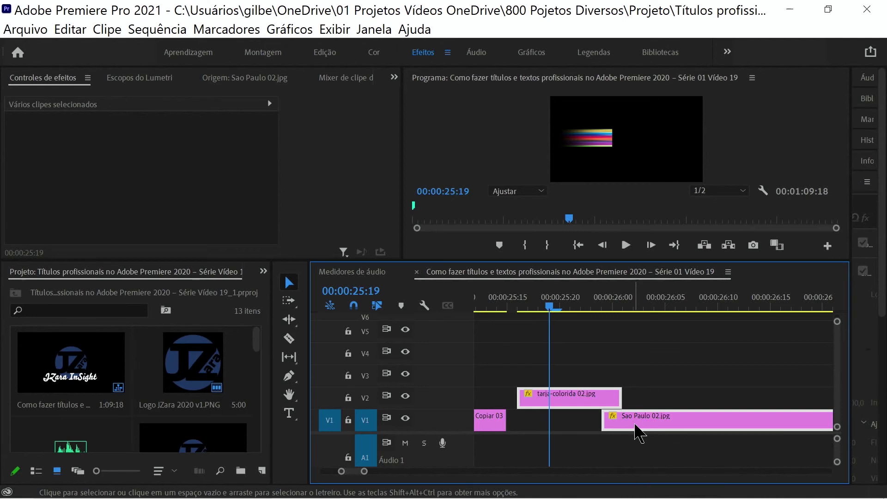
mouse_move(552, 312)
mouse_down()
mouse_move(374, 481)
mouse_move(432, 471)
mouse_up()
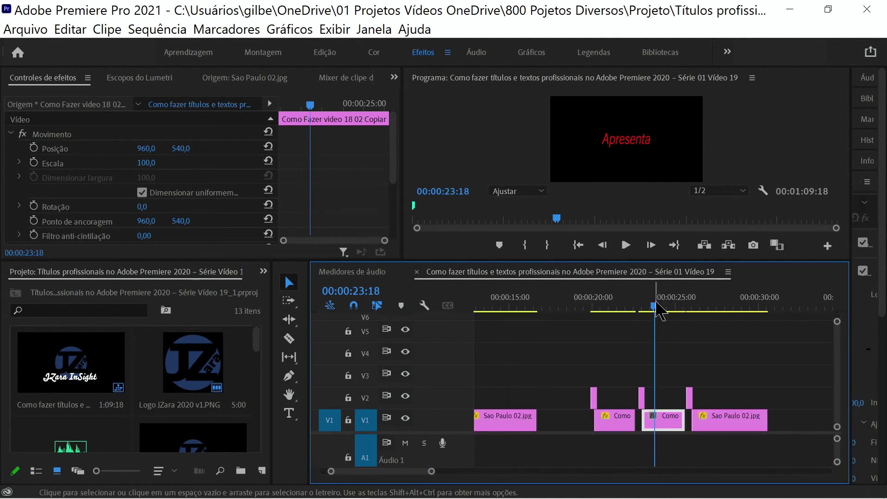
- From 19:11, play the sequence full screen to review all three stripe wipes
drag(657, 315, 582, 352)
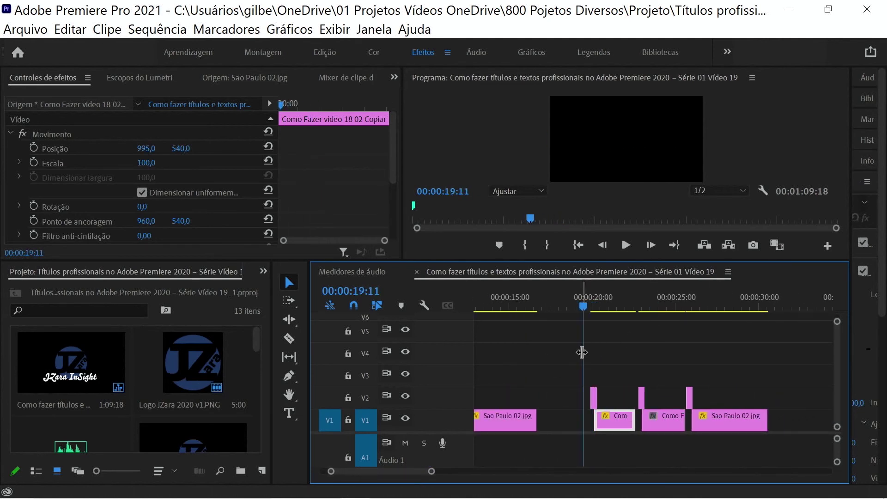
click(512, 163)
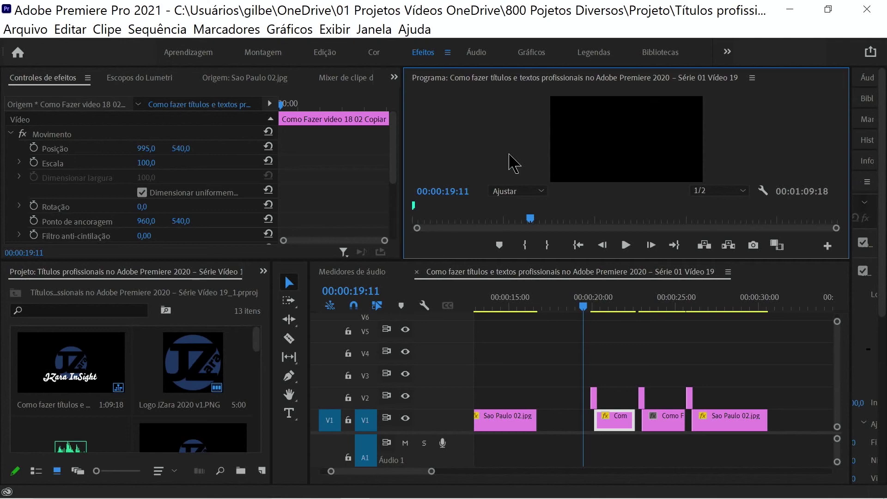
key(ctrl+grave)
key(space)
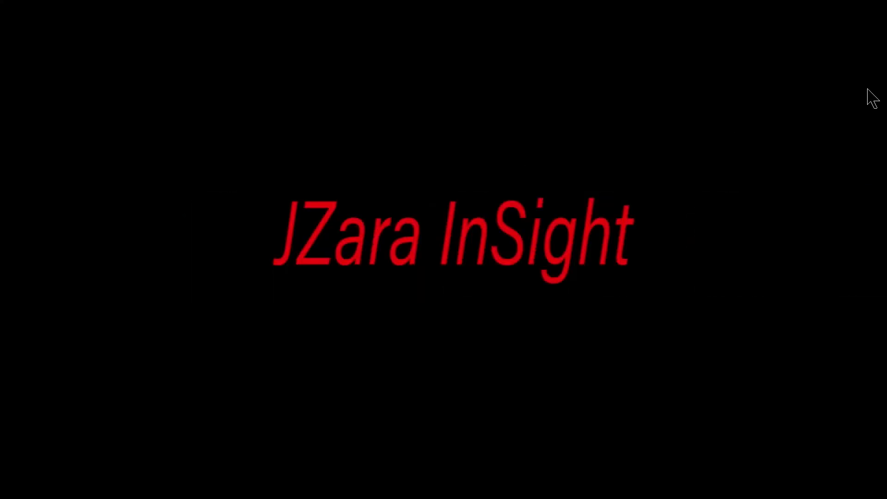